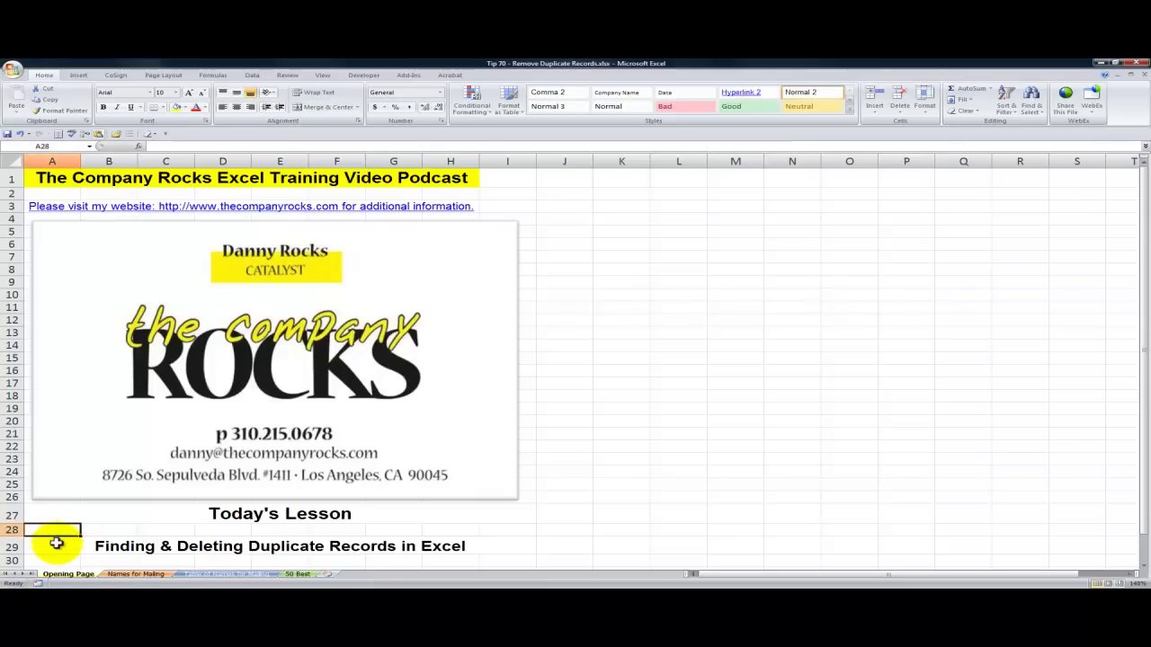
Step: Switch to the Names for Mailing sheet that holds the address list
click(56, 544)
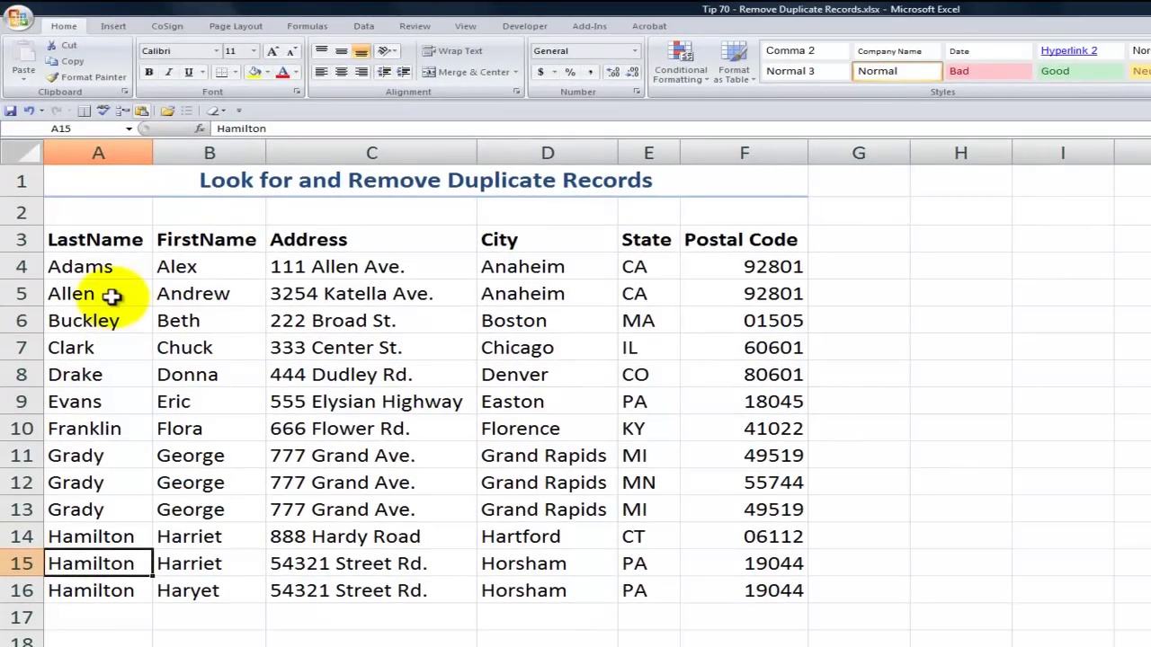
Step: Select the address records A4:F16, from Adams to the last Hamilton row
click(110, 296)
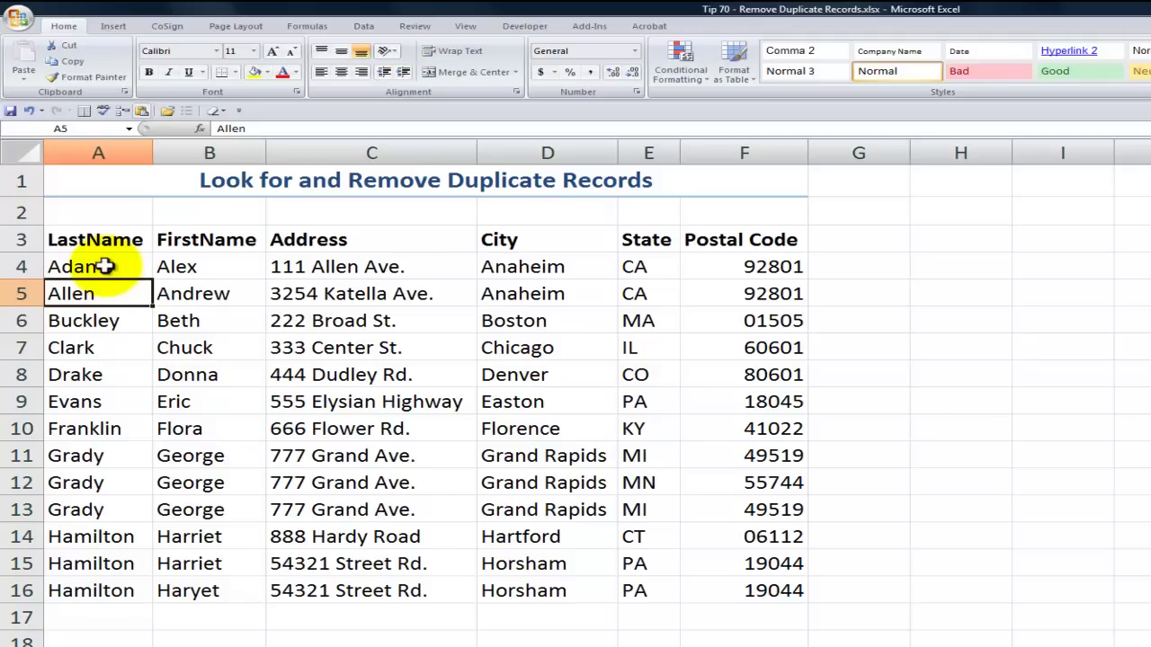
drag(105, 266, 735, 593)
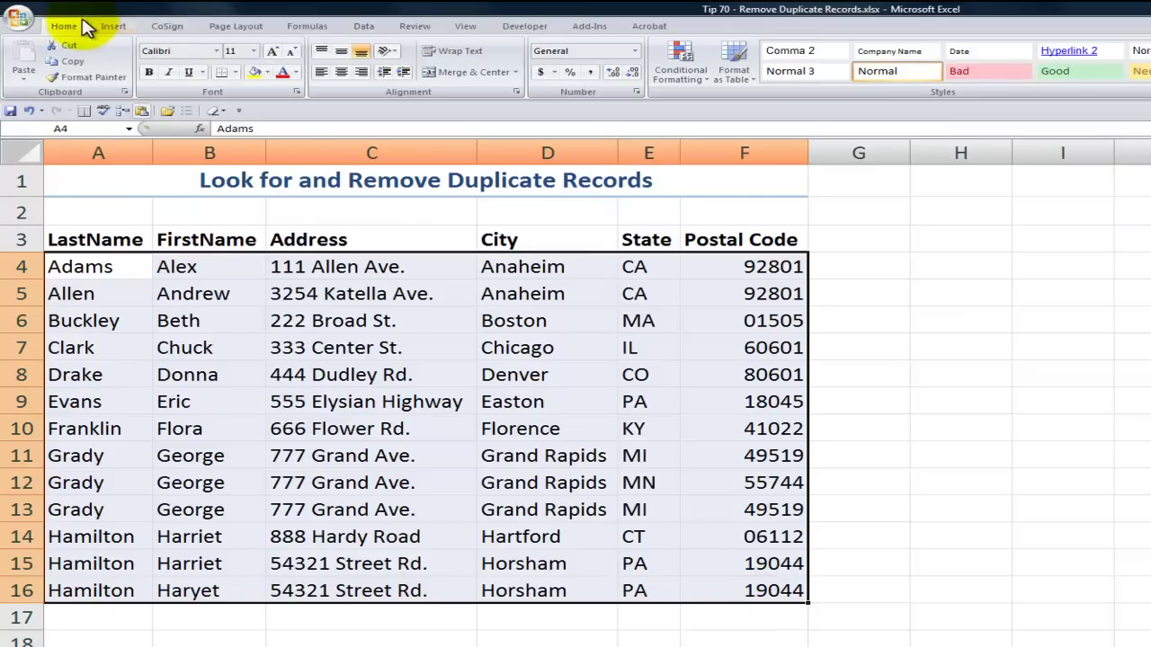
Step: Preview Duplicate Values highlighting in Green Fill with Dark Green Text, then close without applying
click(679, 79)
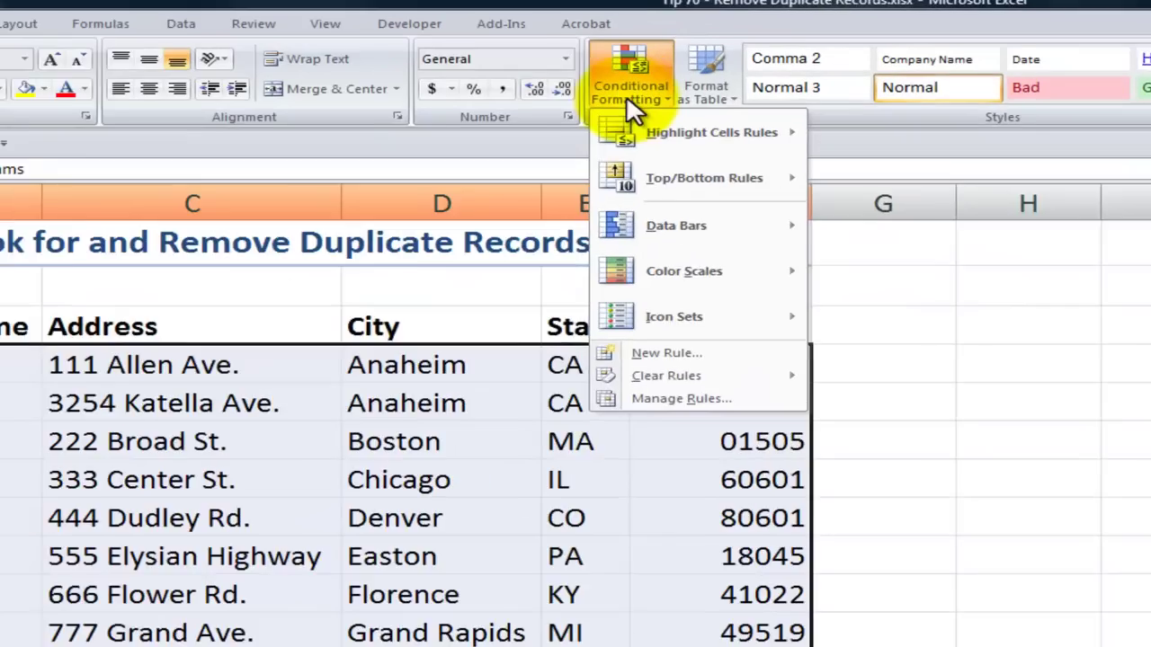
mouse_move(700, 113)
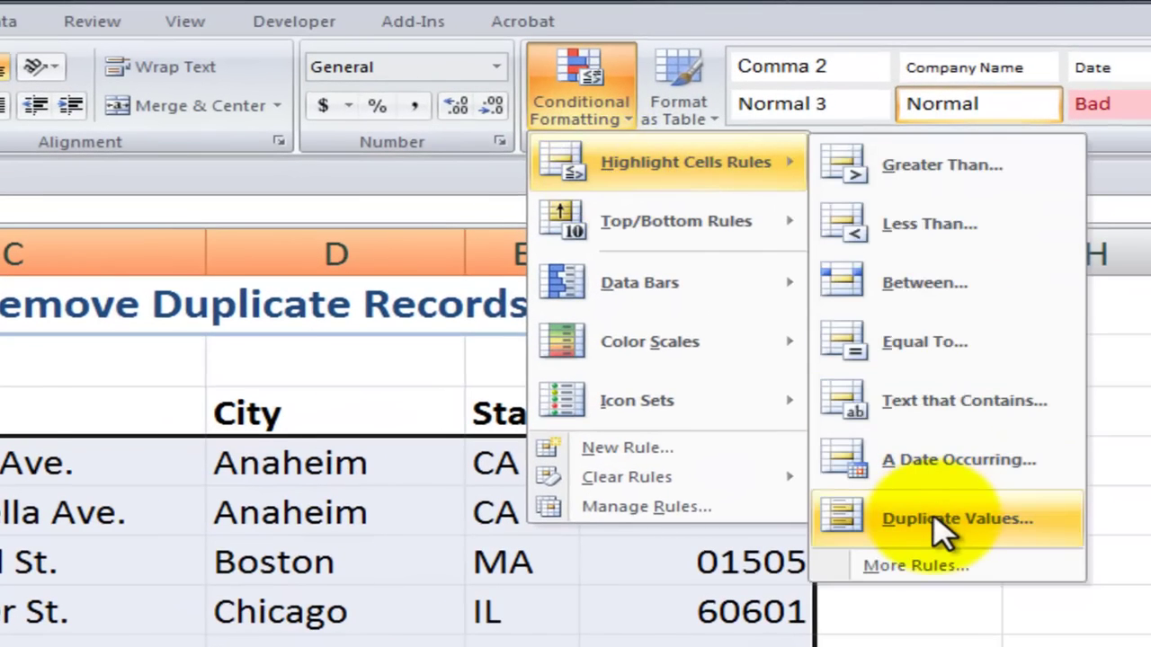
click(938, 522)
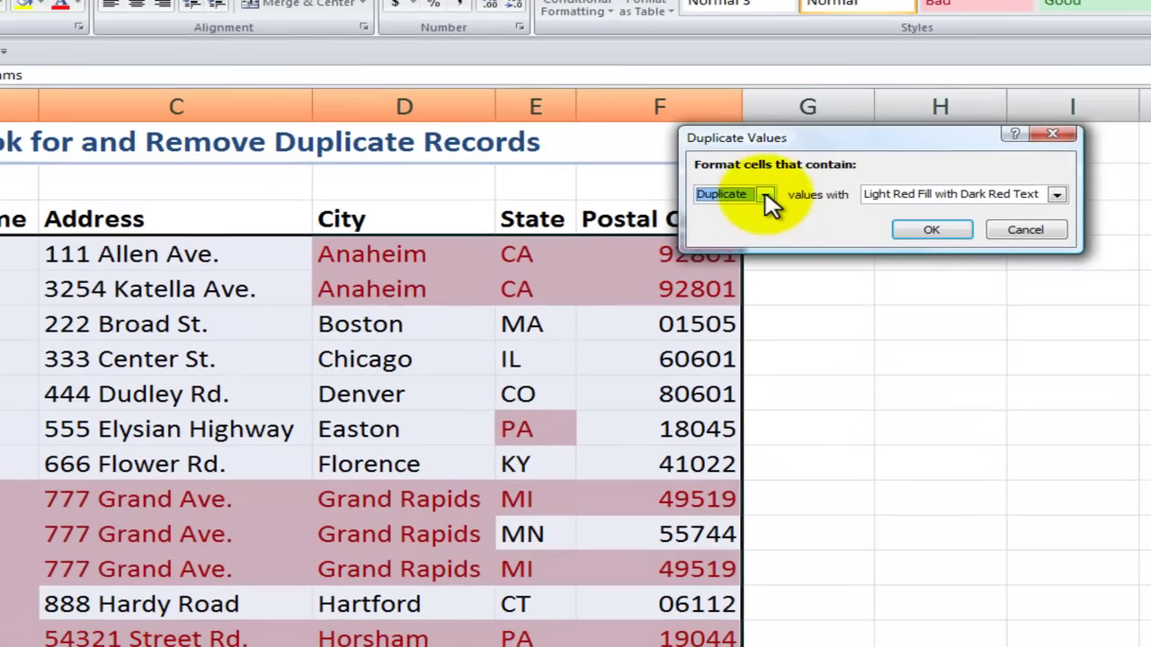
click(783, 235)
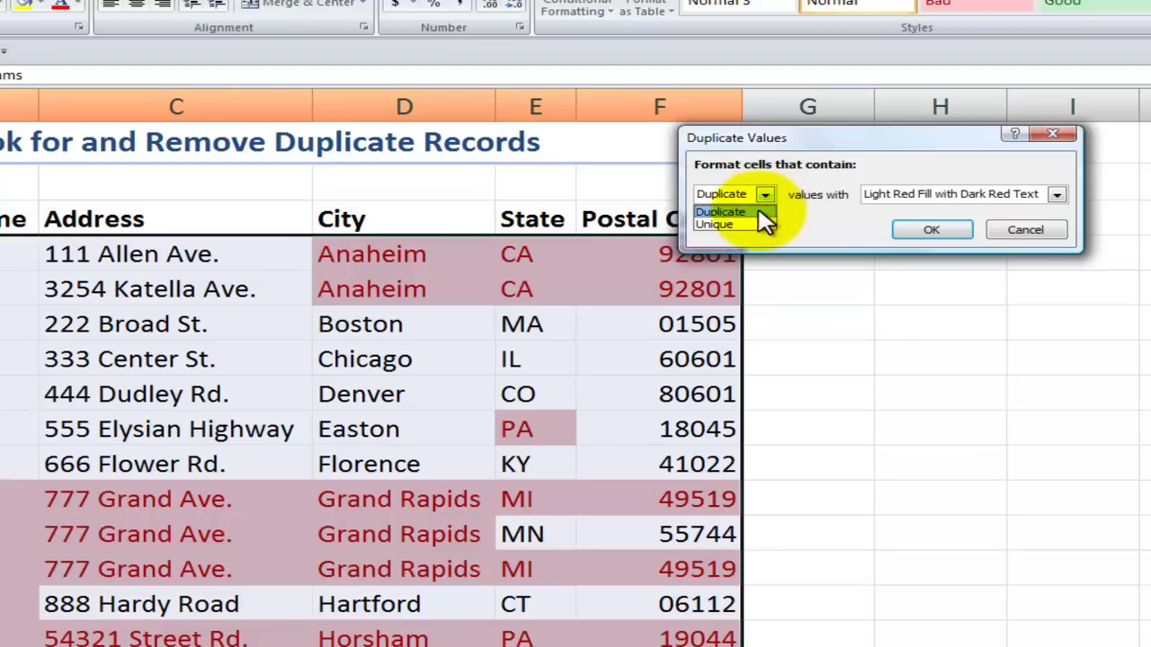
click(812, 219)
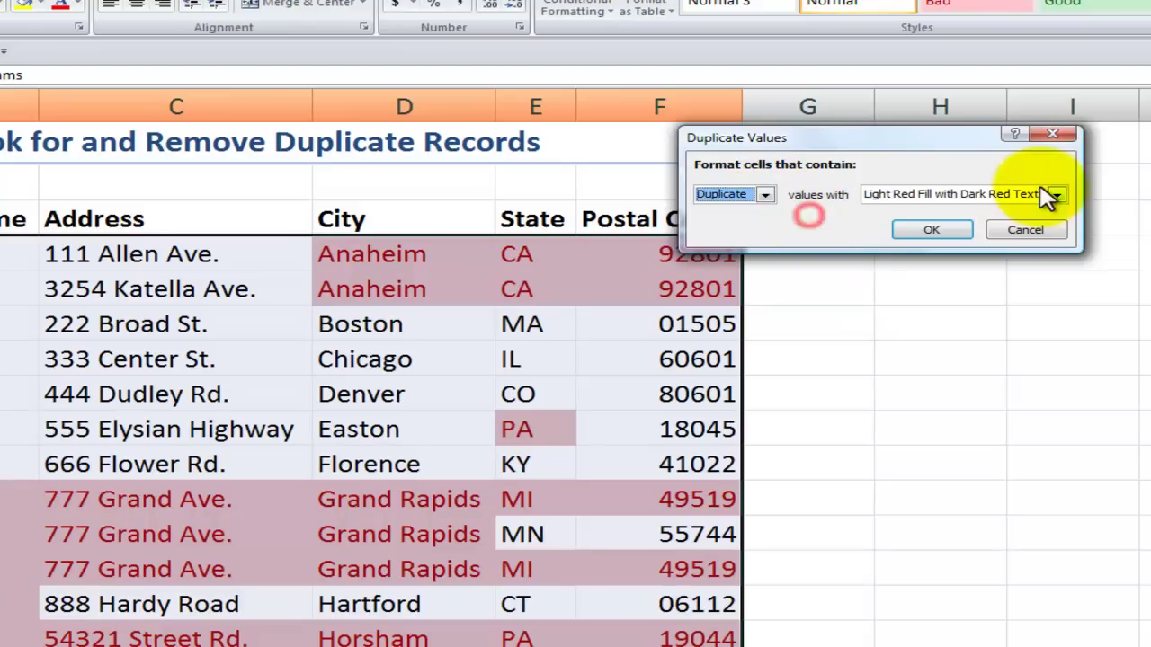
click(1057, 195)
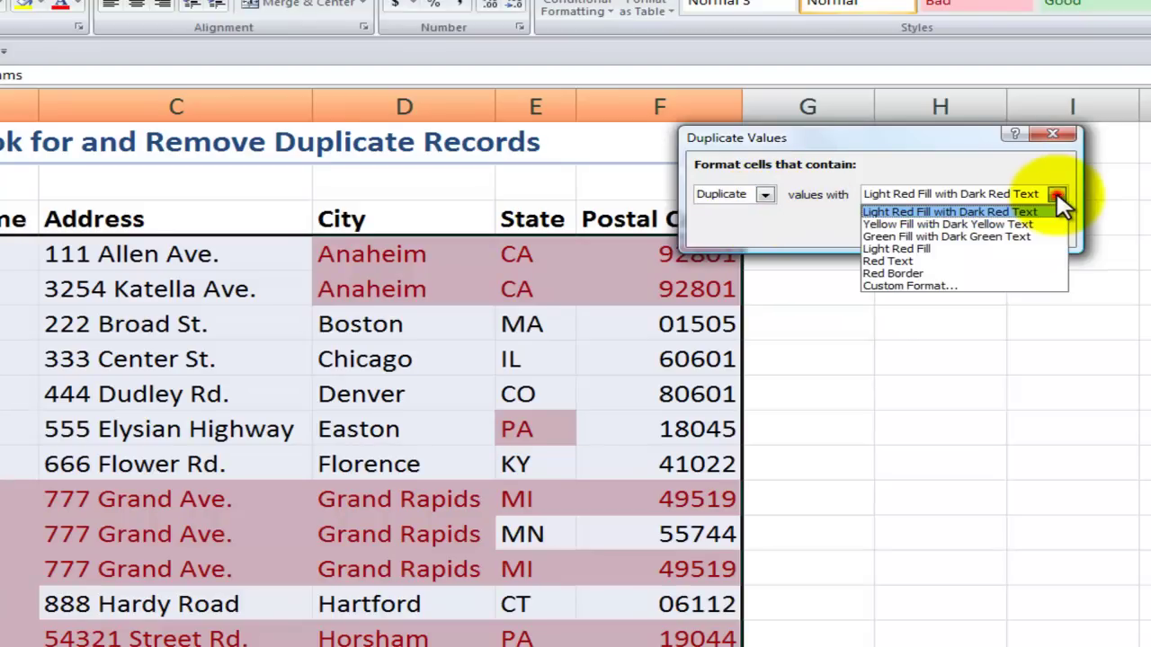
click(996, 237)
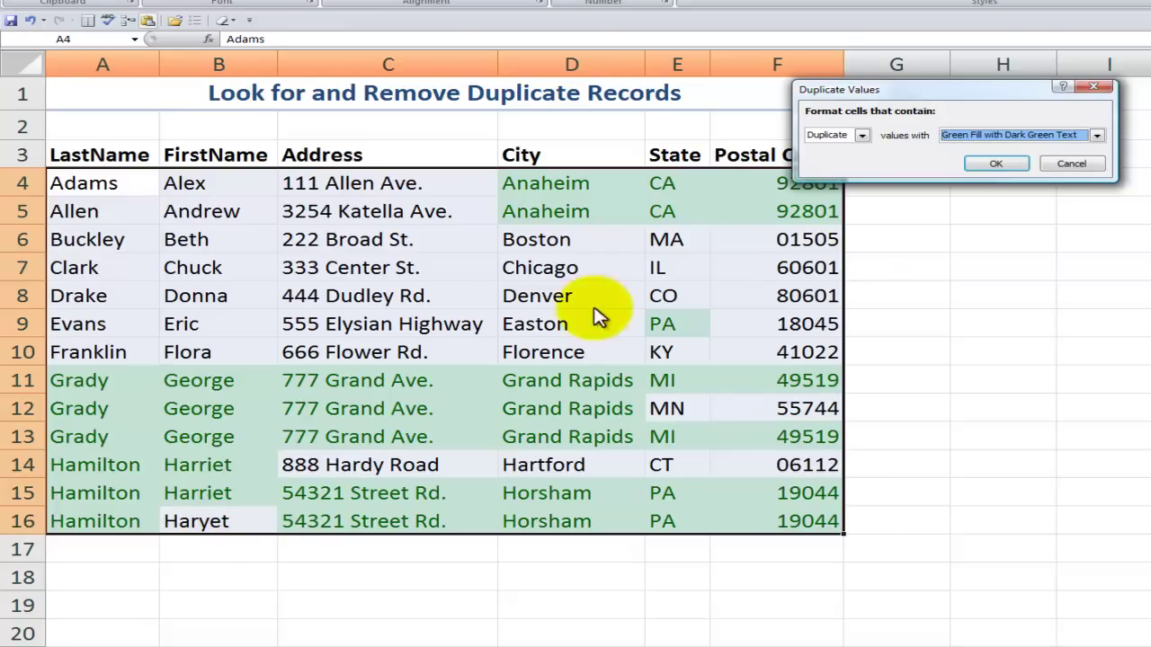
click(1104, 90)
Step: Open the Data tab's Remove Duplicates for the list, with all six columns included
click(410, 379)
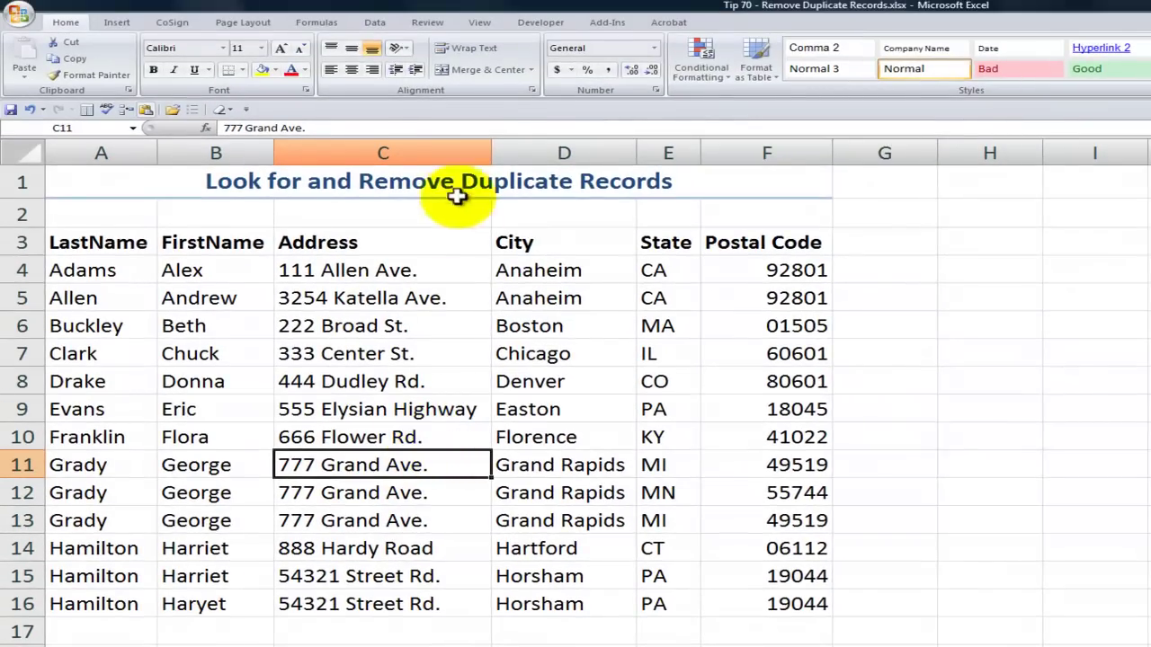
click(377, 24)
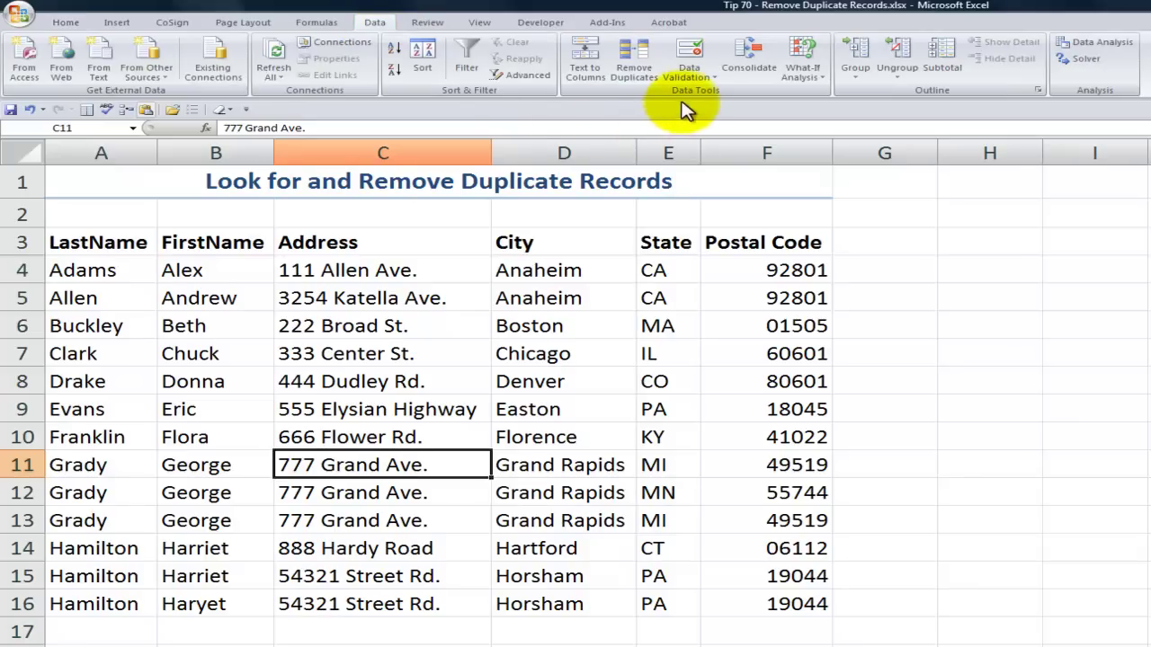
click(639, 70)
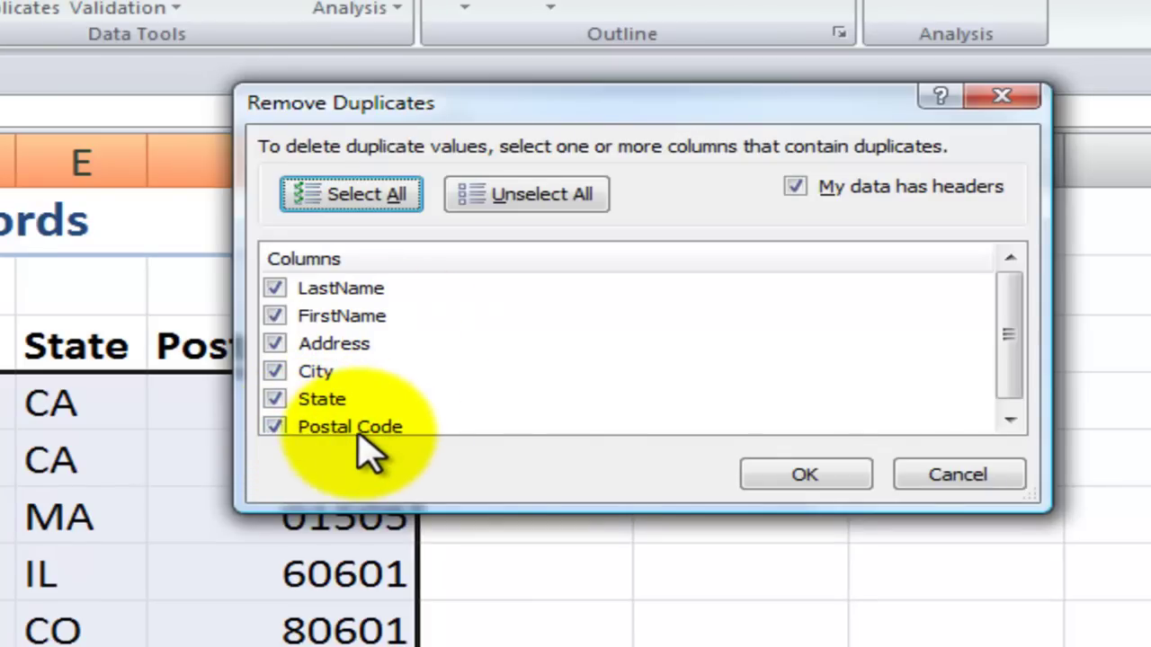
Step: Remove duplicates across all six columns, including Postal Code, leaving 12 unique records
click(272, 426)
click(273, 426)
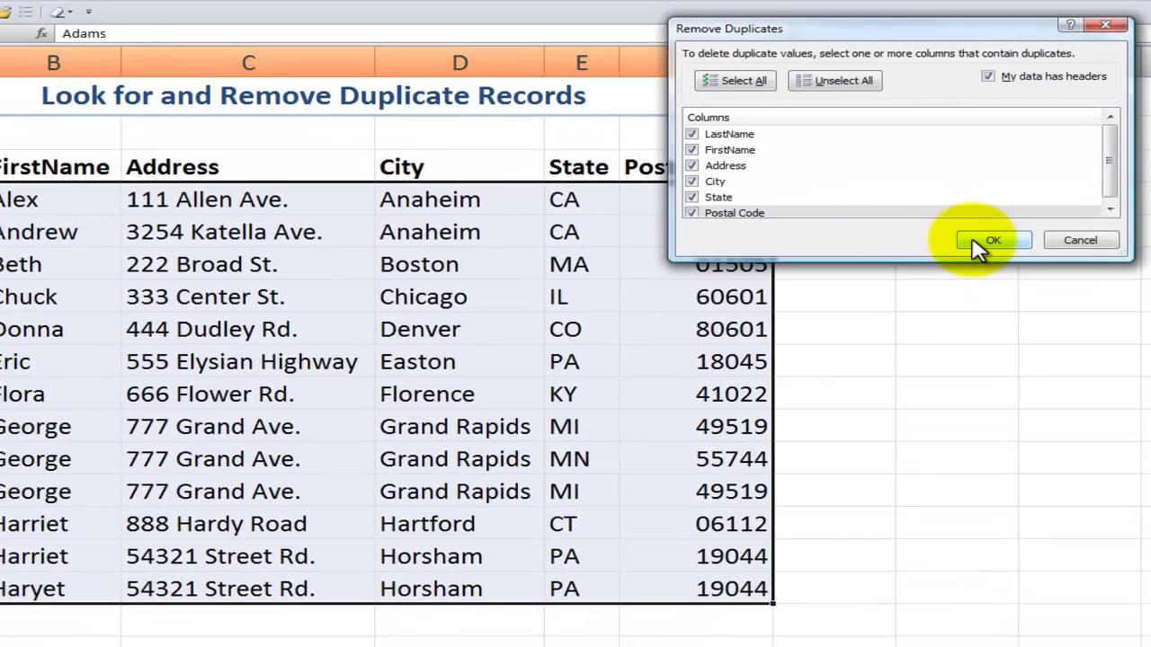
click(978, 243)
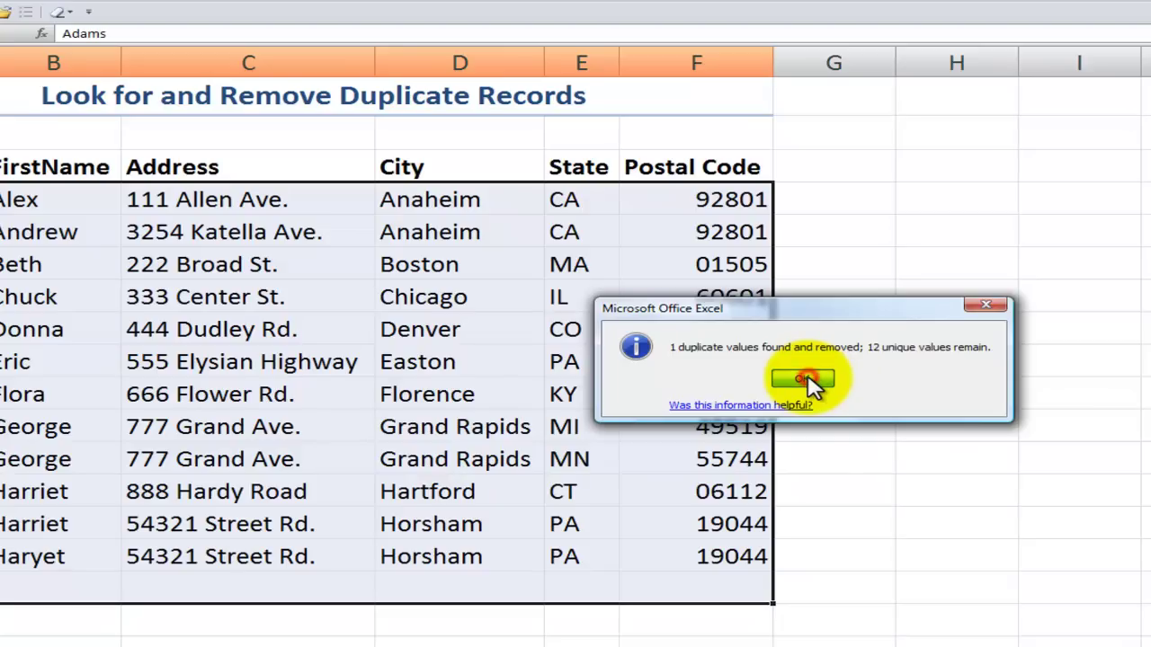
click(803, 378)
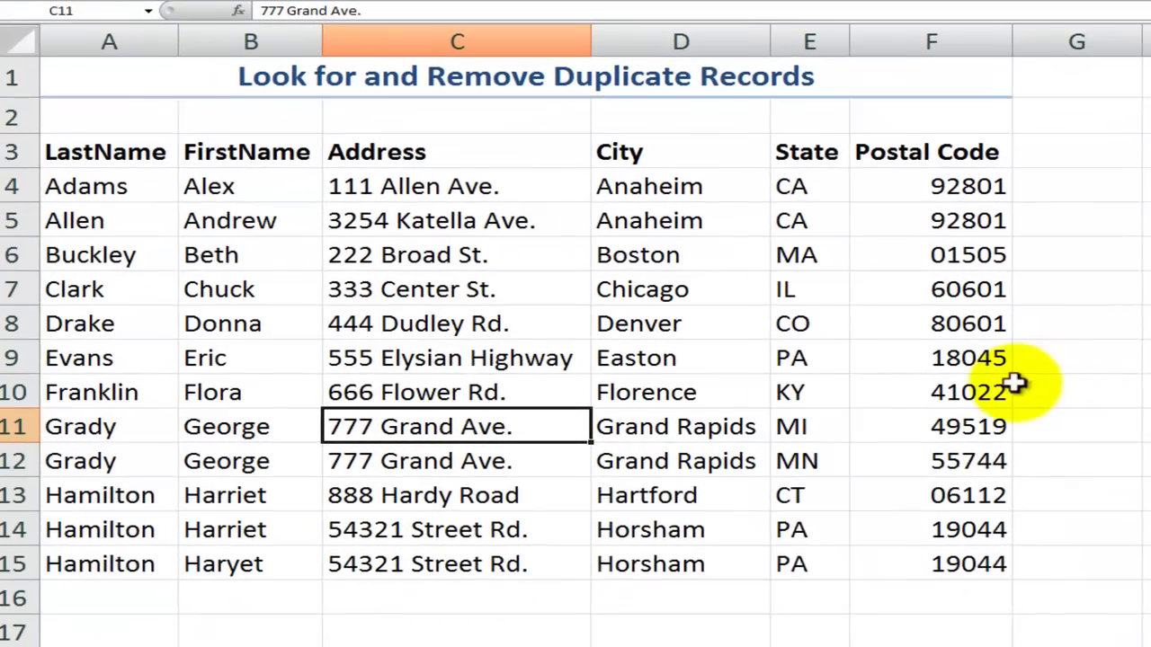
click(236, 567)
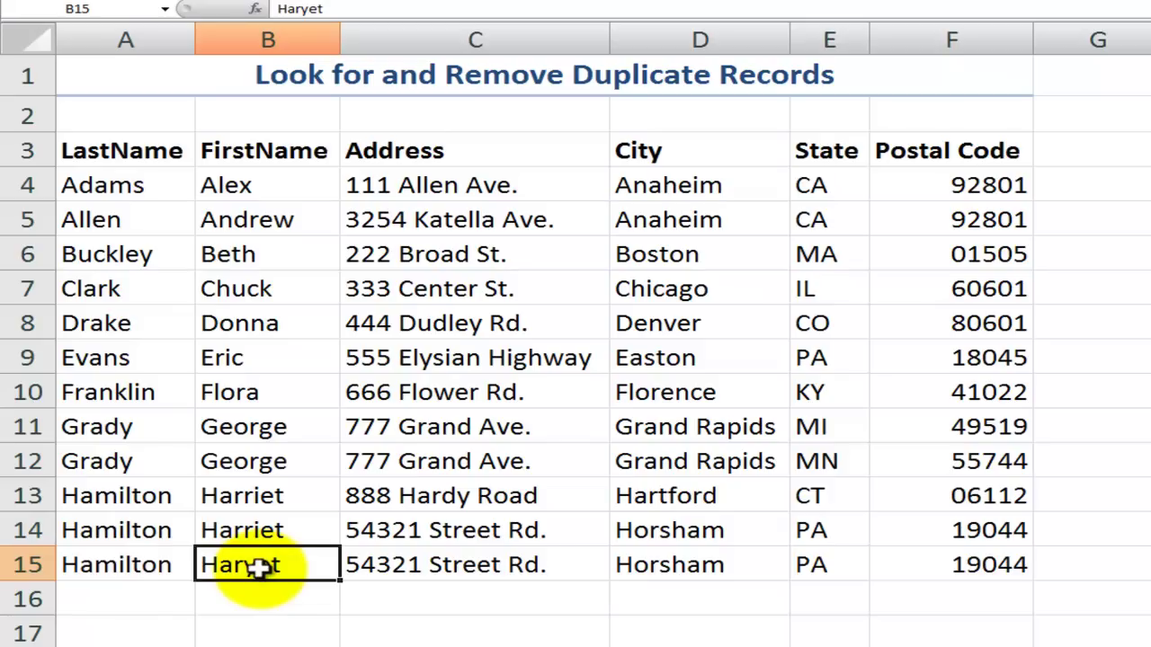
click(29, 564)
right_click(36, 566)
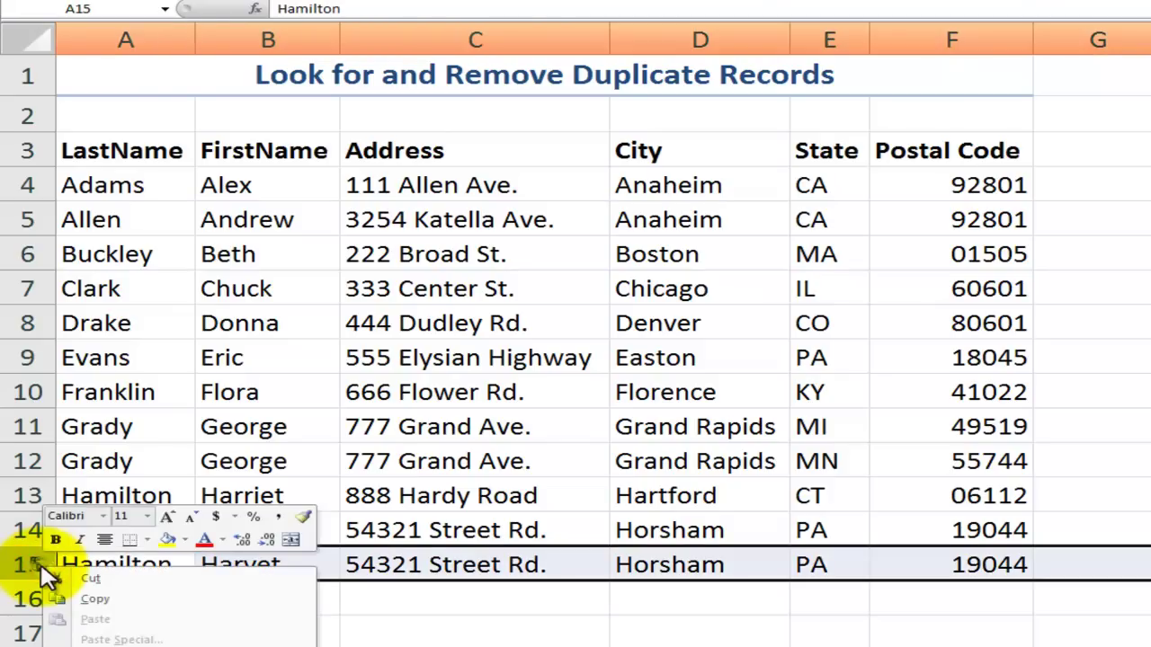
click(128, 642)
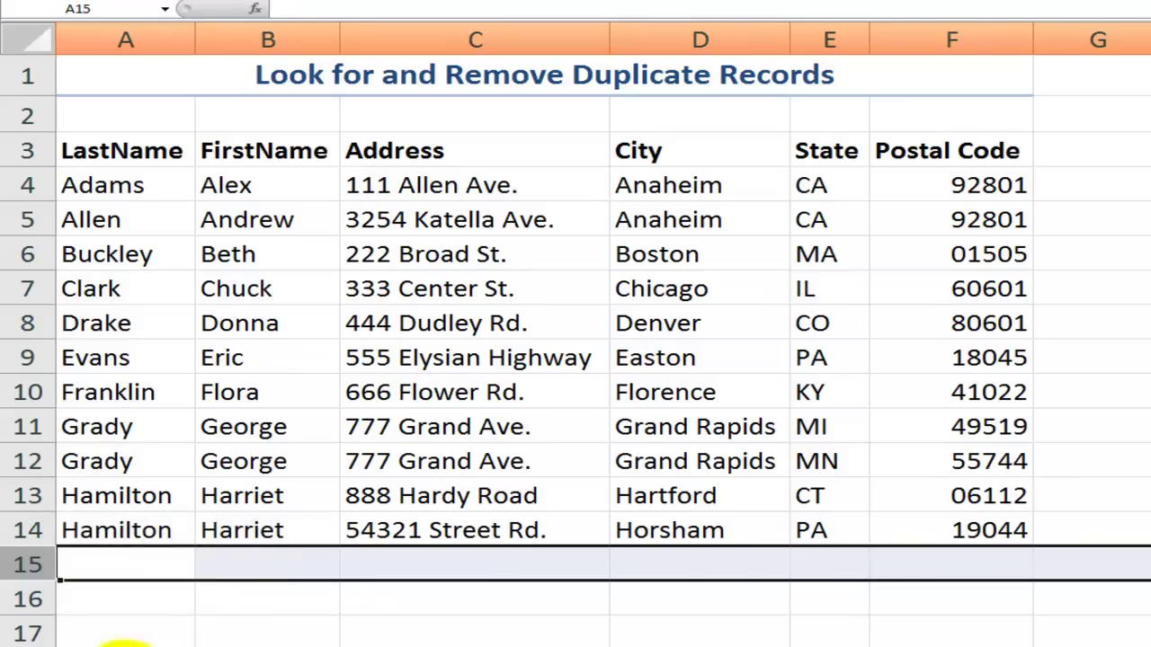
click(159, 528)
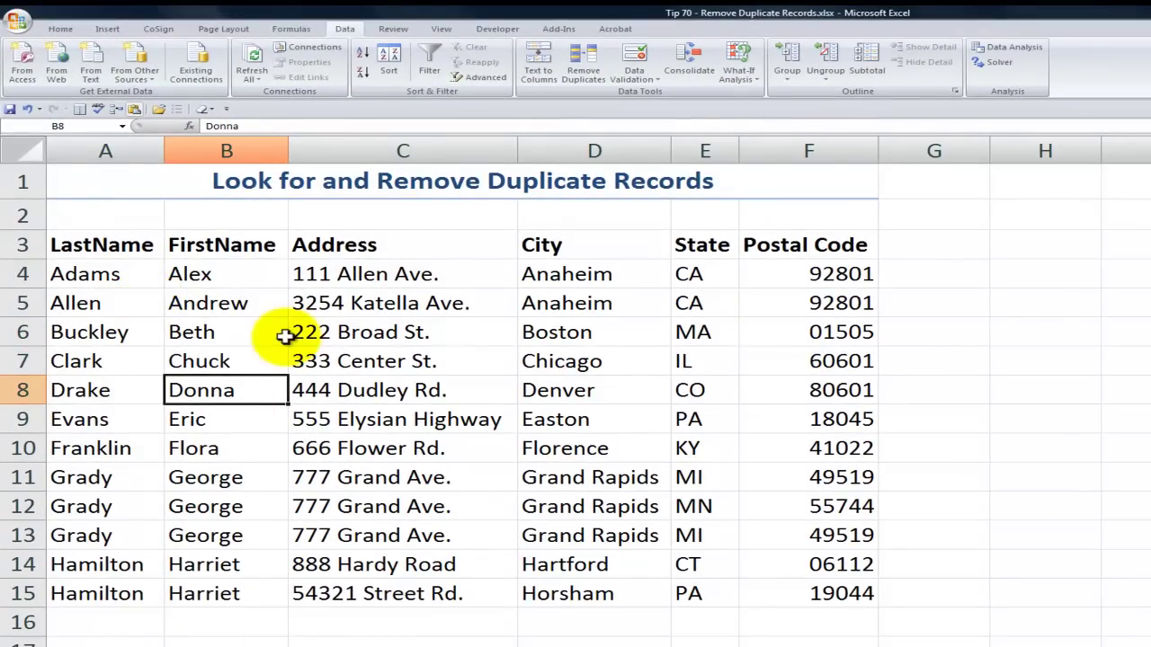
Step: Convert the range $A$3:$F$15 into a table with headers
click(112, 34)
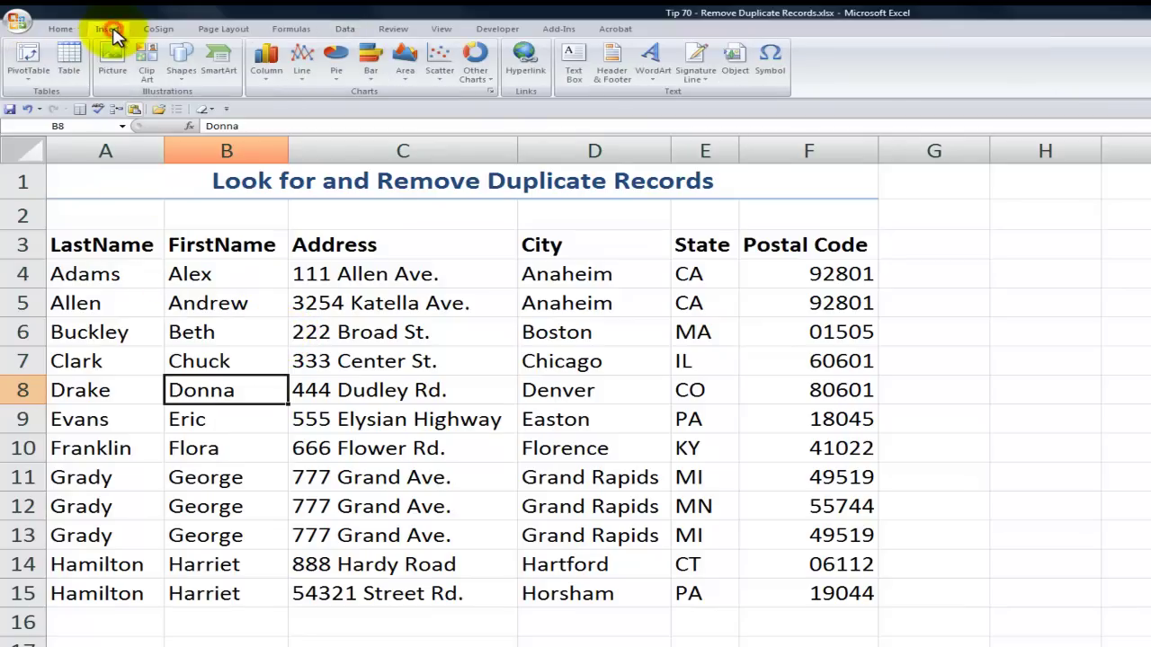
click(74, 65)
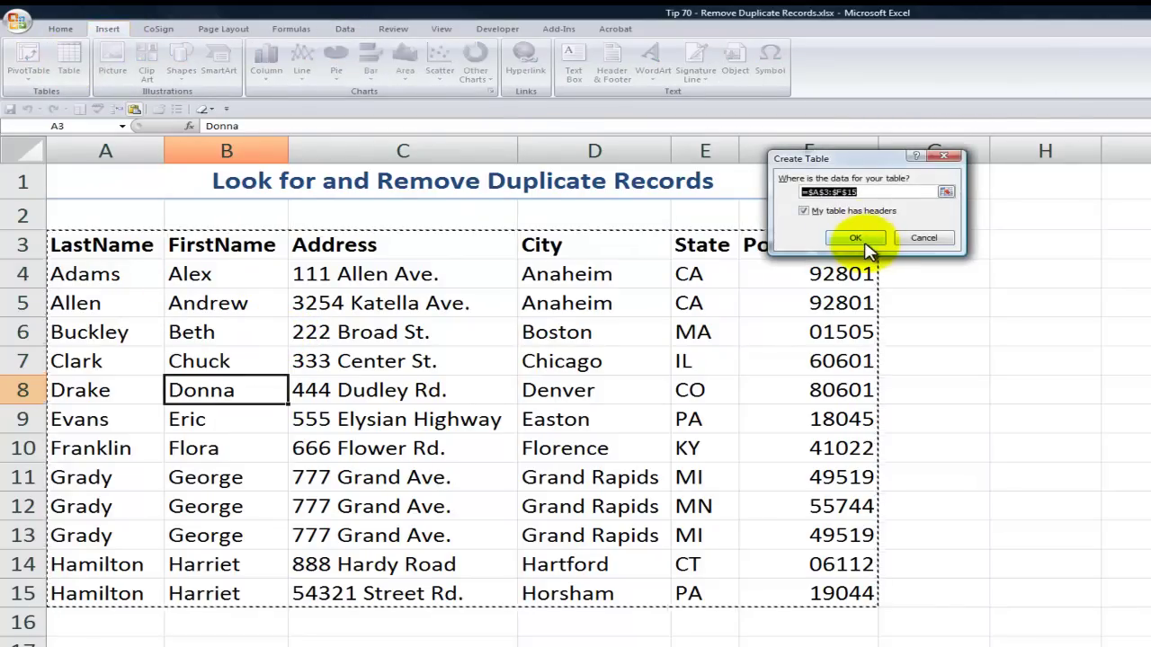
click(858, 239)
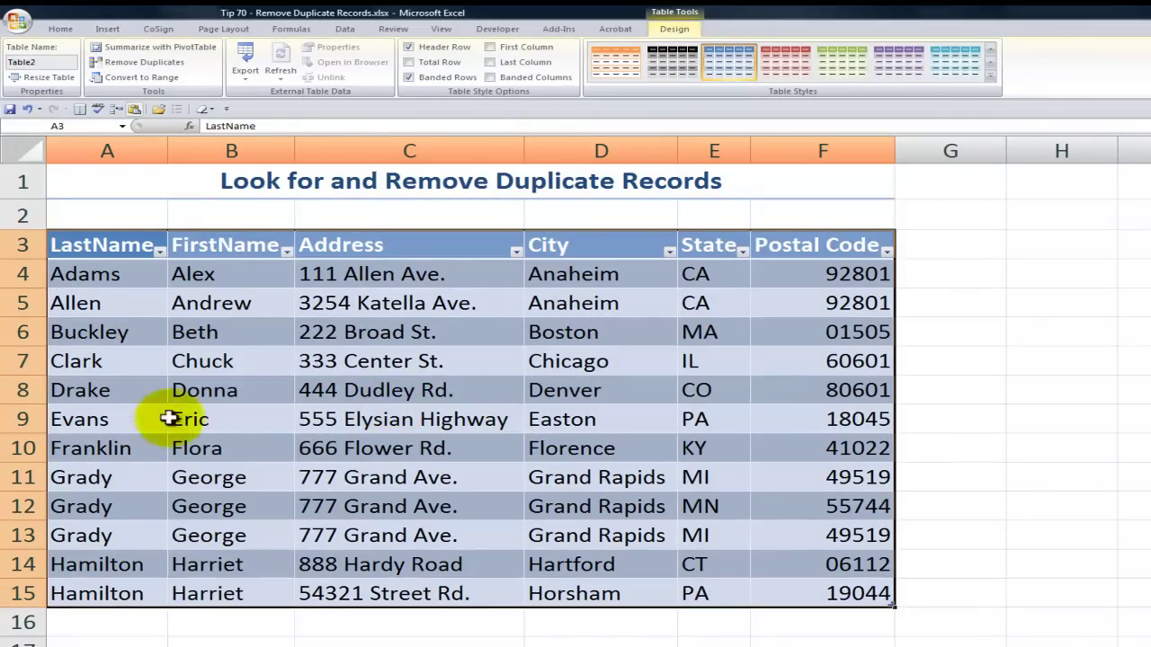
click(382, 390)
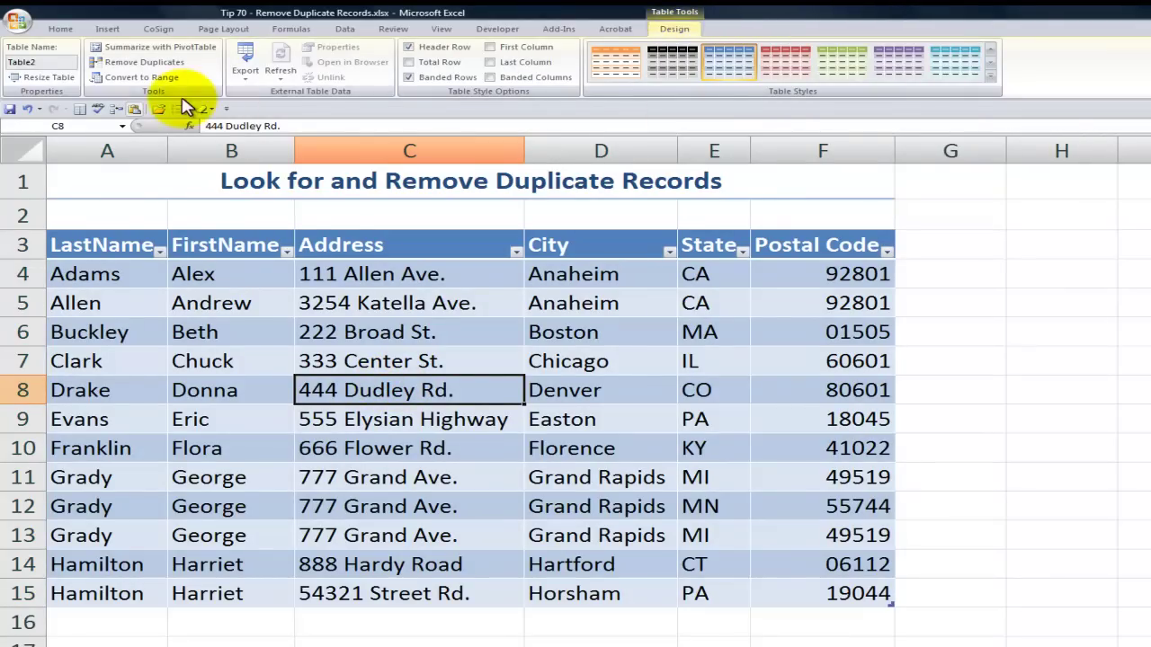
Step: Remove the duplicate Grady row from Table2, leaving 11 records, then show the next sheet
click(147, 64)
drag(795, 126, 591, 216)
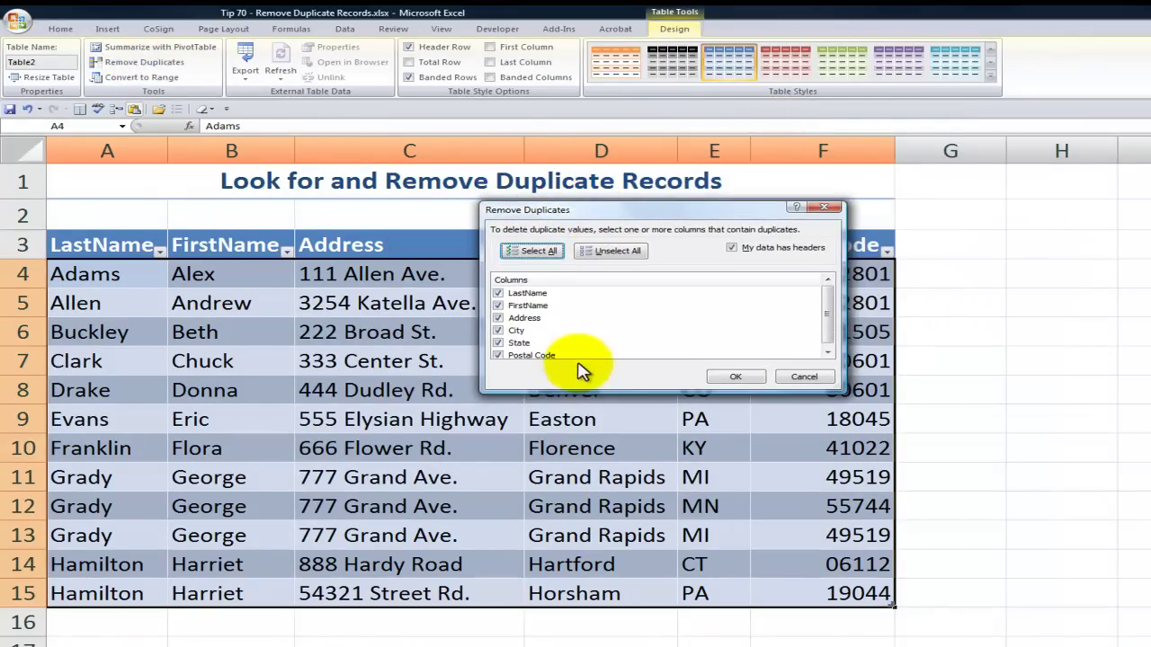
click(736, 378)
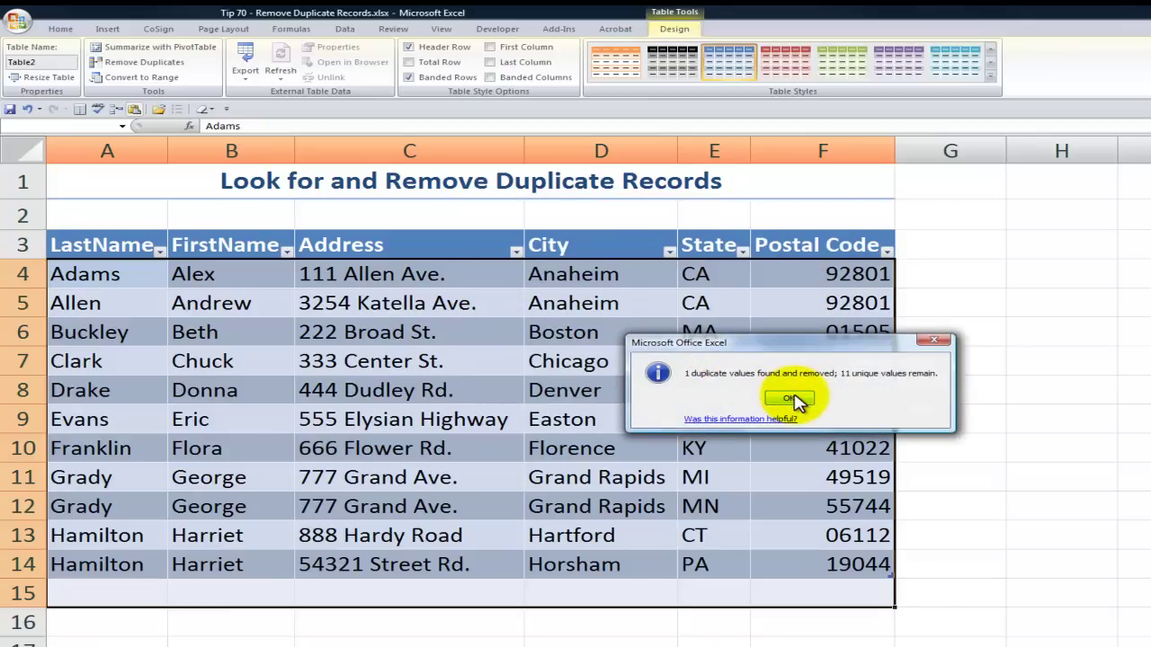
click(791, 399)
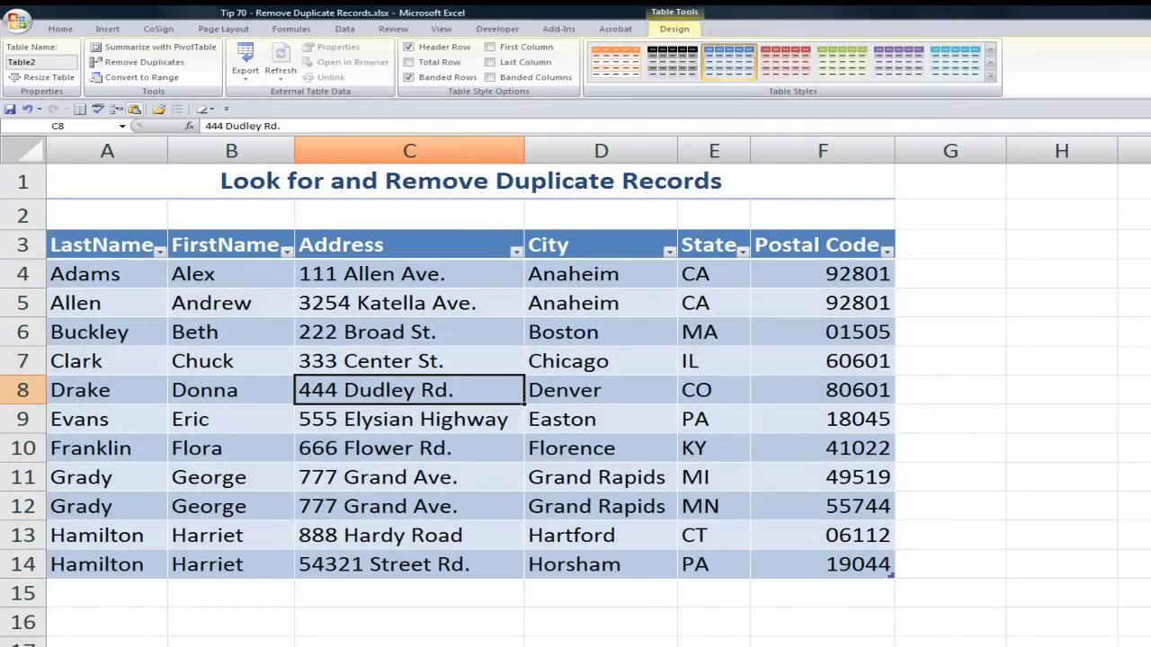
key(ctrl+Page_Down)
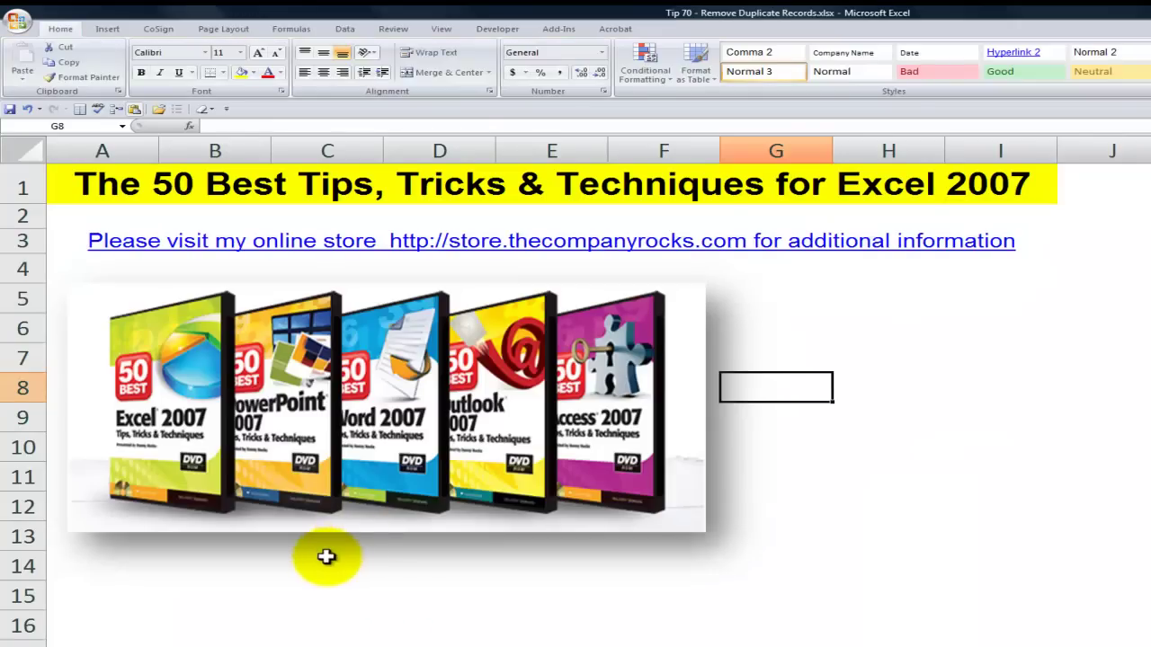